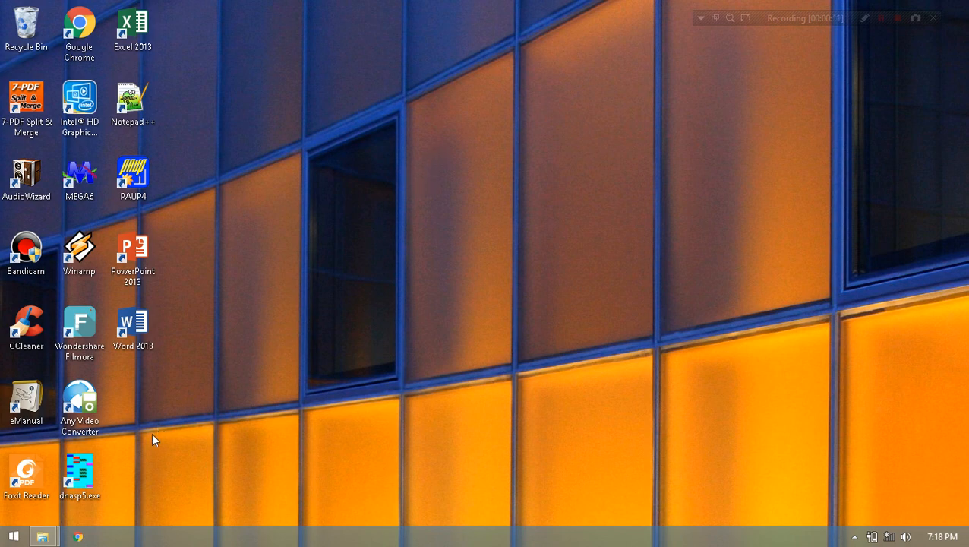
- Open the penyu_all_rename_trim_pendek MAS file from its project folder in MEGA's Alignment Explorer and maximize the alignment window
mouse_move(42, 536)
left_click(118, 466)
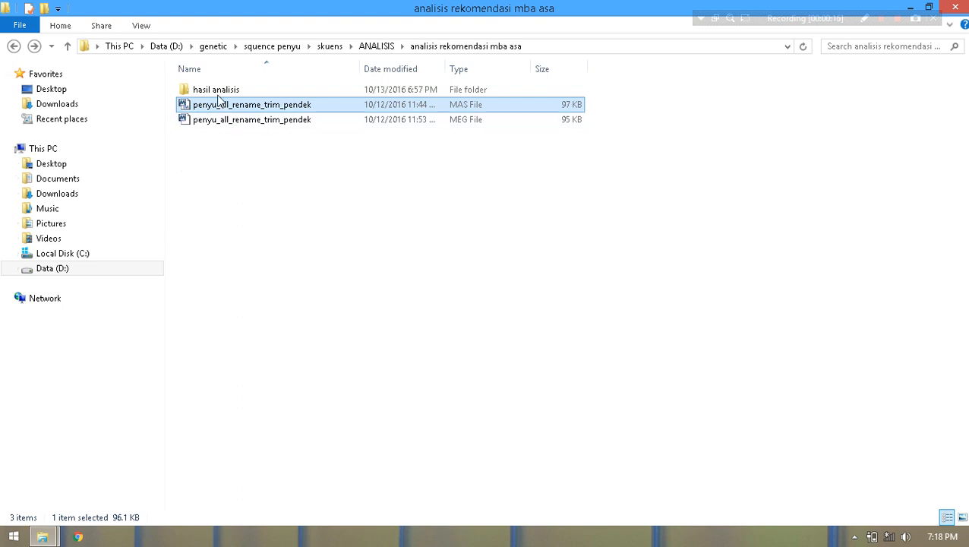
left_click(243, 151)
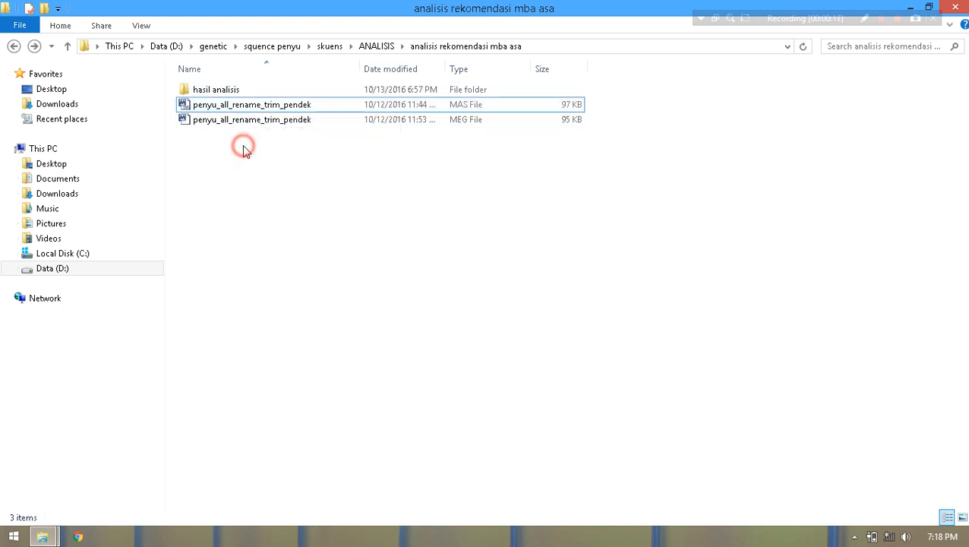
left_click(265, 107)
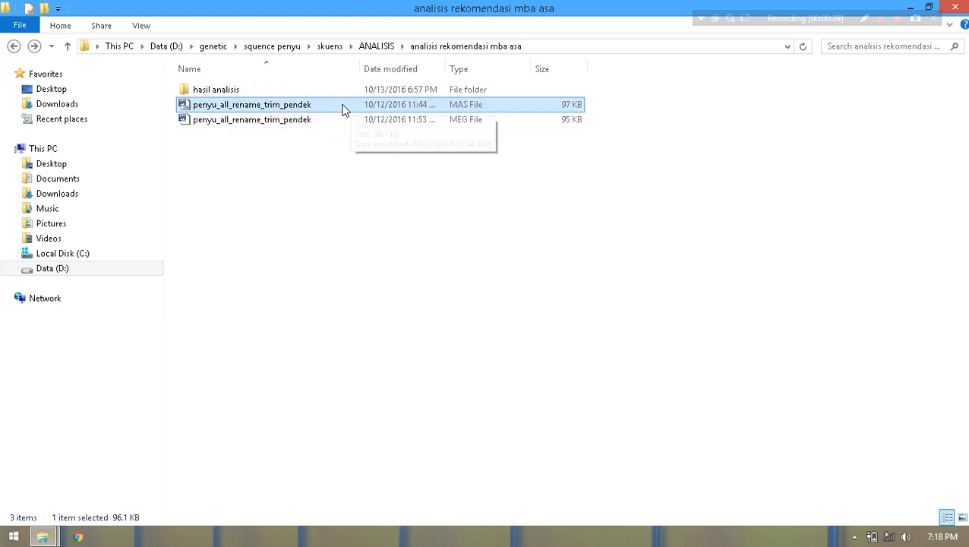
double_click(275, 108)
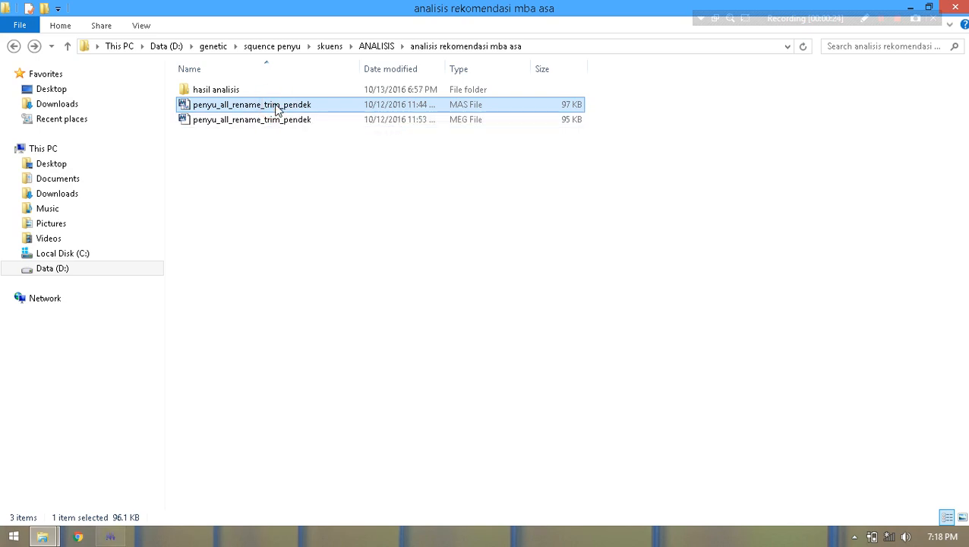
left_click(592, 87)
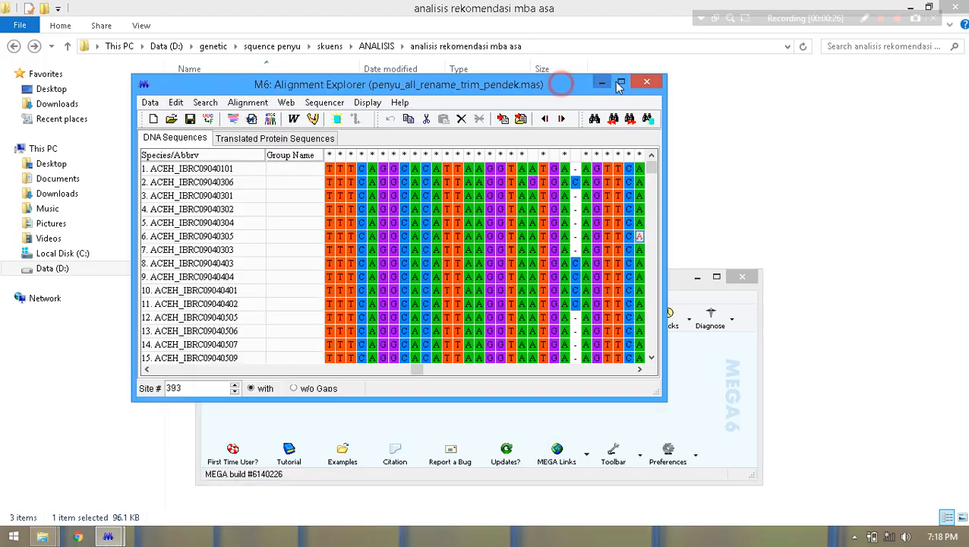
left_click(620, 82)
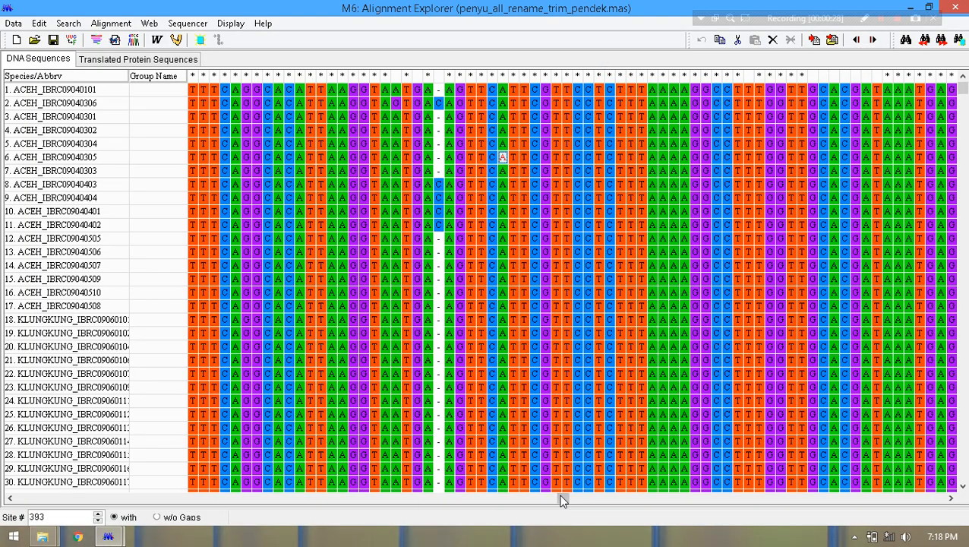
- Start exporting the DNA alignment in FASTA format
left_click_drag(563, 499, 15, 524)
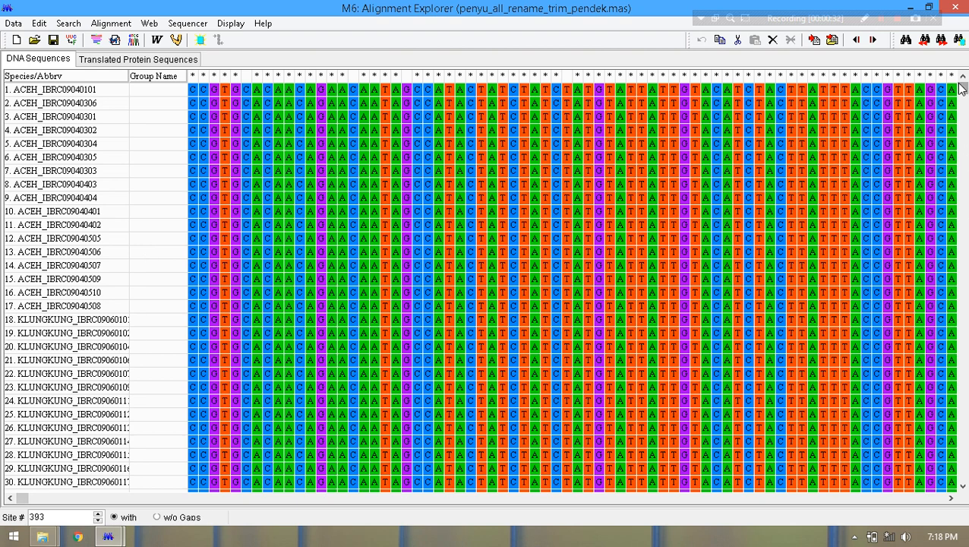
mouse_move(962, 89)
left_mouse_down()
mouse_move(961, 480)
mouse_move(960, 91)
left_mouse_up()
left_click_drag(23, 499, 950, 505)
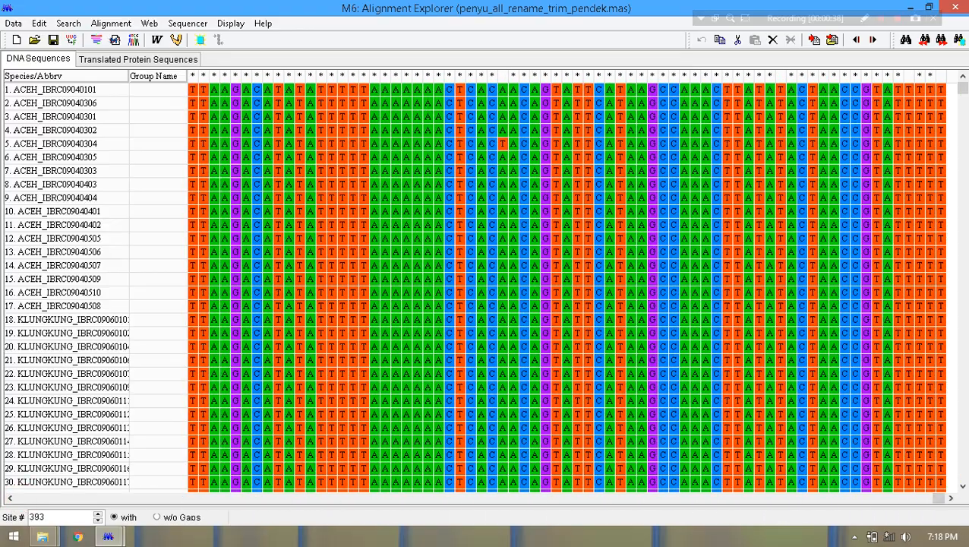
mouse_move(962, 89)
left_mouse_down()
mouse_move(962, 449)
mouse_move(964, 92)
left_mouse_up()
left_click(15, 24)
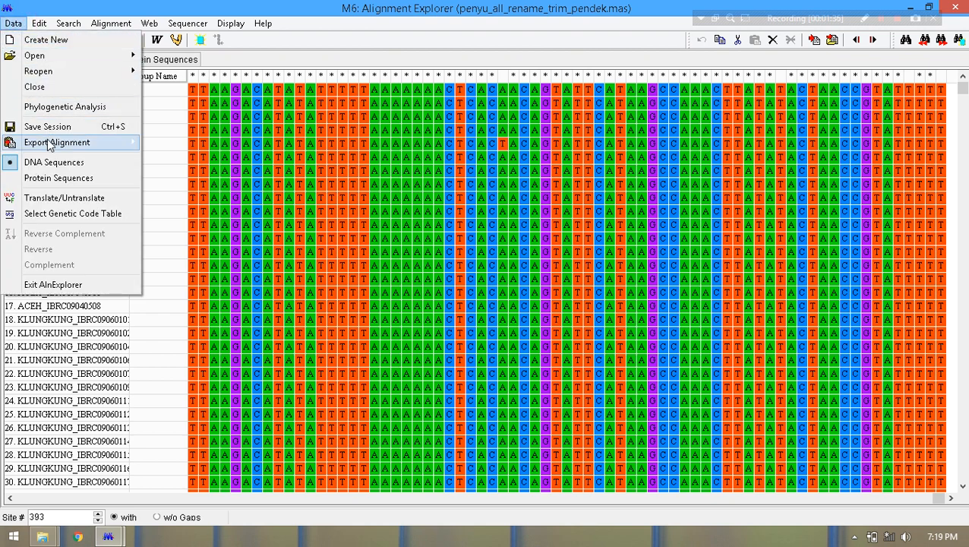
mouse_move(49, 144)
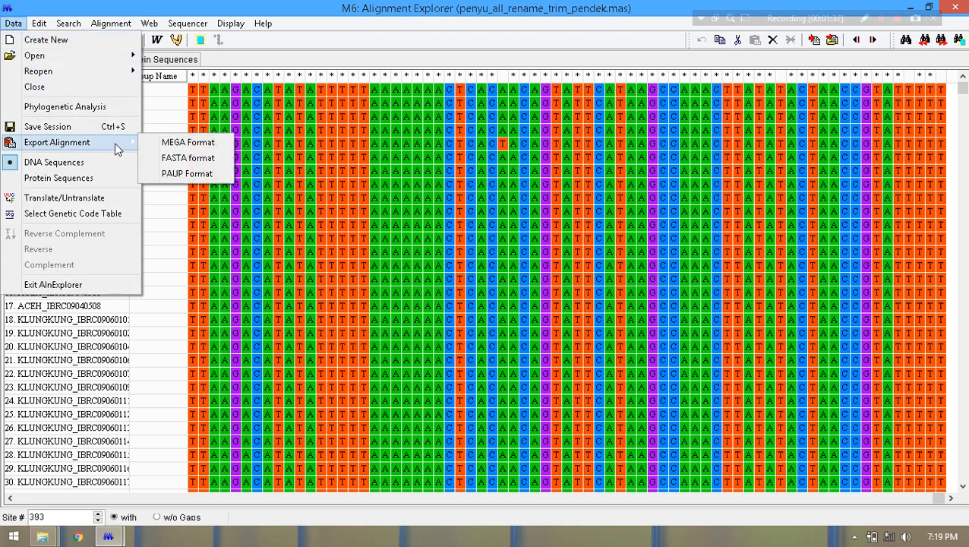
left_click(186, 157)
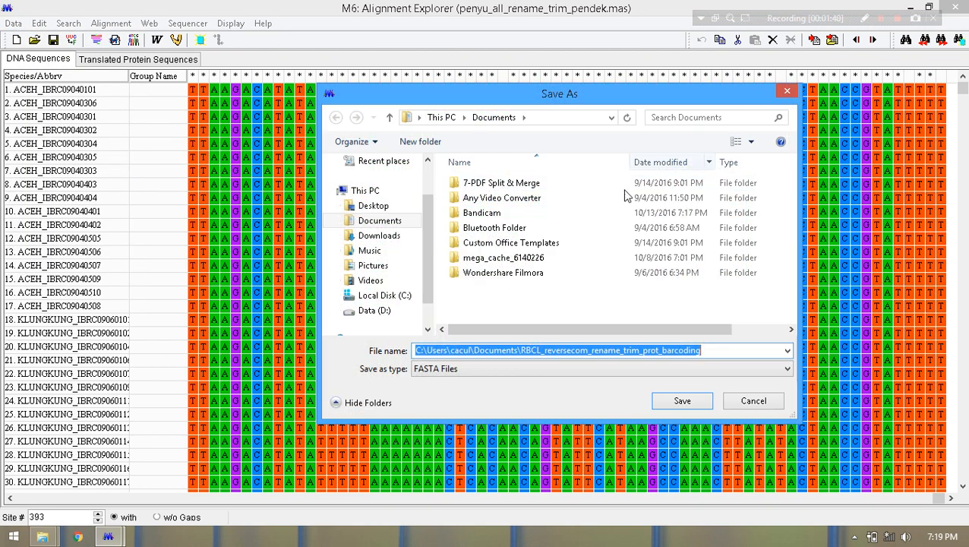
- Set the export location to the project's hasil analisis folder, under genetic, squence penyu, skuens and ANALISIS on drive D
left_click(368, 310)
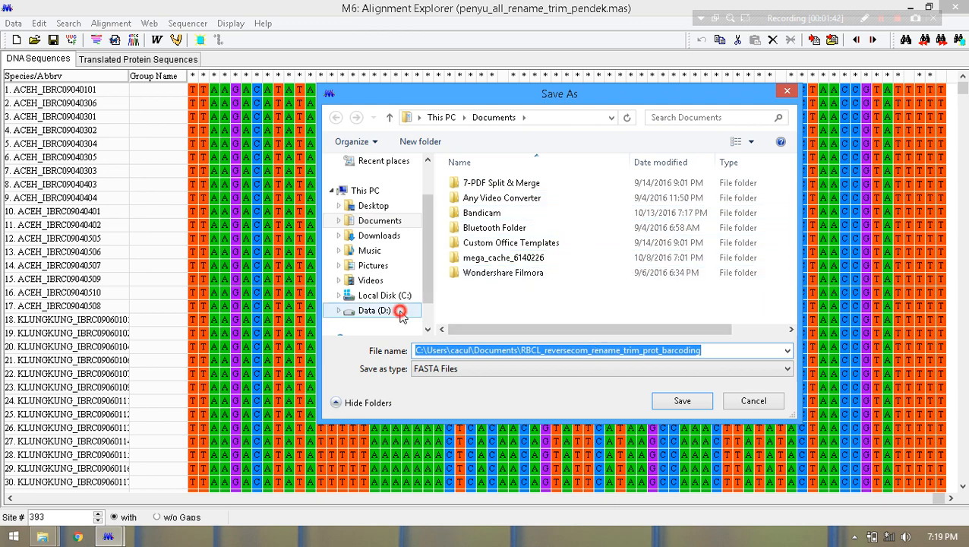
scroll(782, 206, "down", 1)
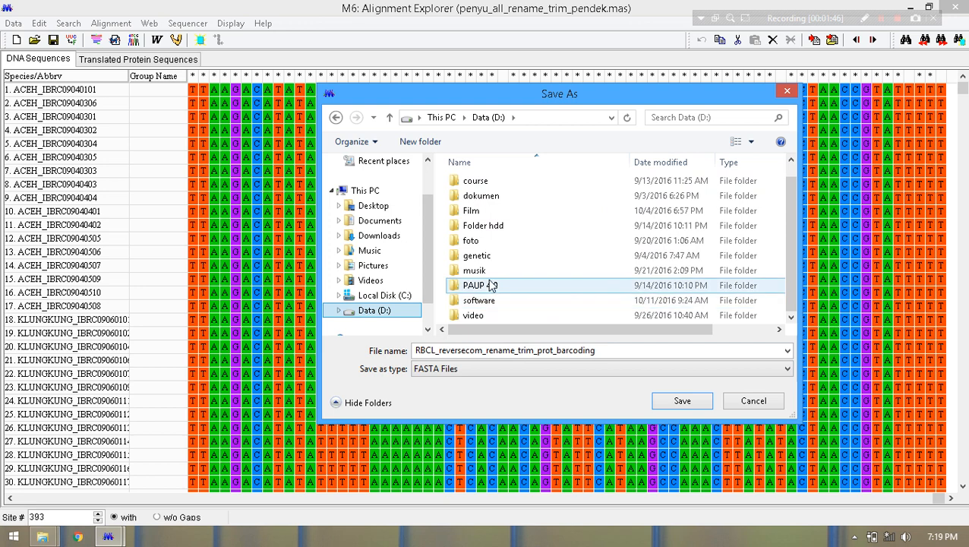
double_click(476, 255)
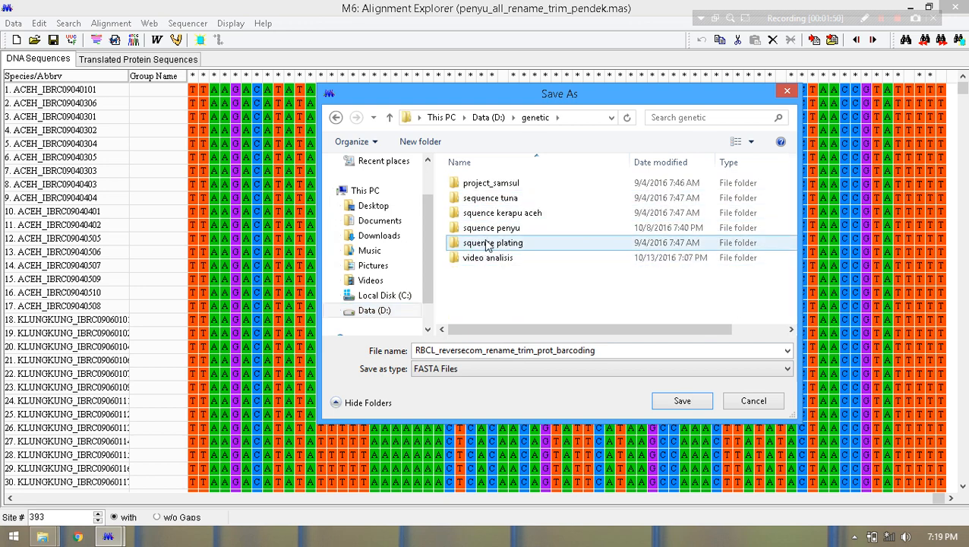
double_click(484, 228)
left_click(483, 228)
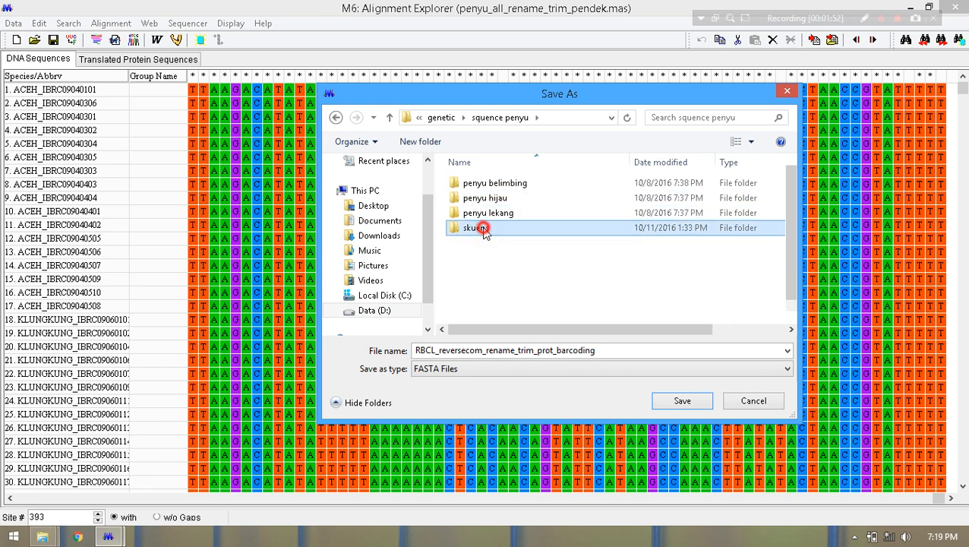
double_click(483, 228)
double_click(474, 197)
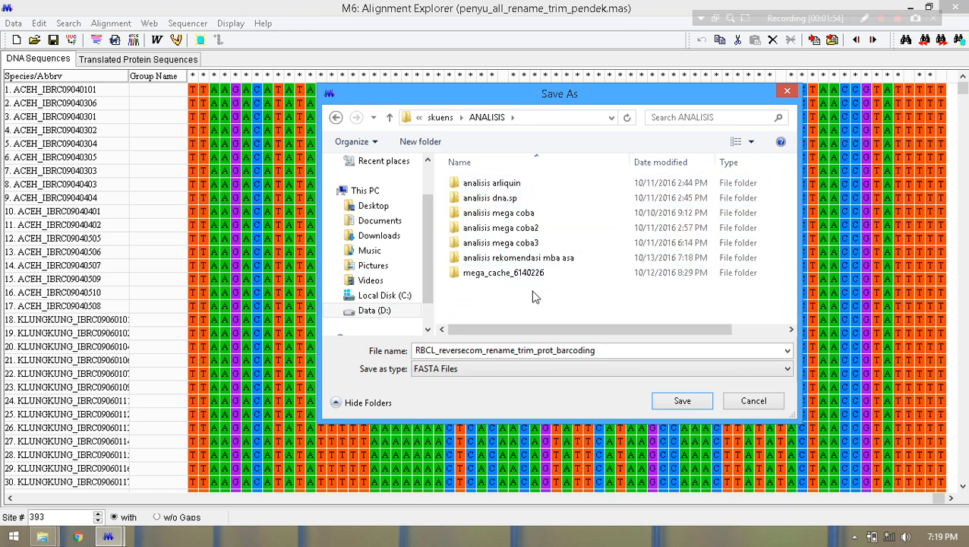
double_click(520, 258)
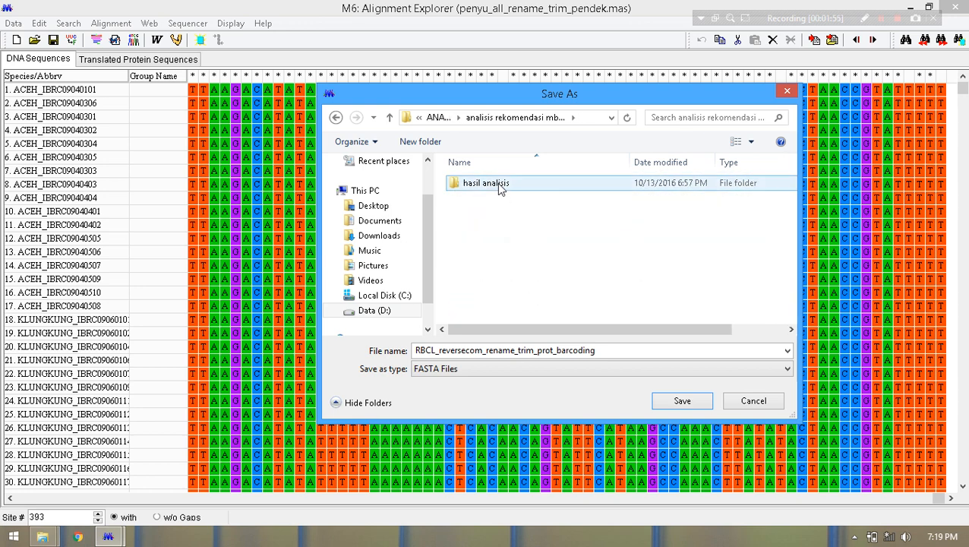
double_click(498, 186)
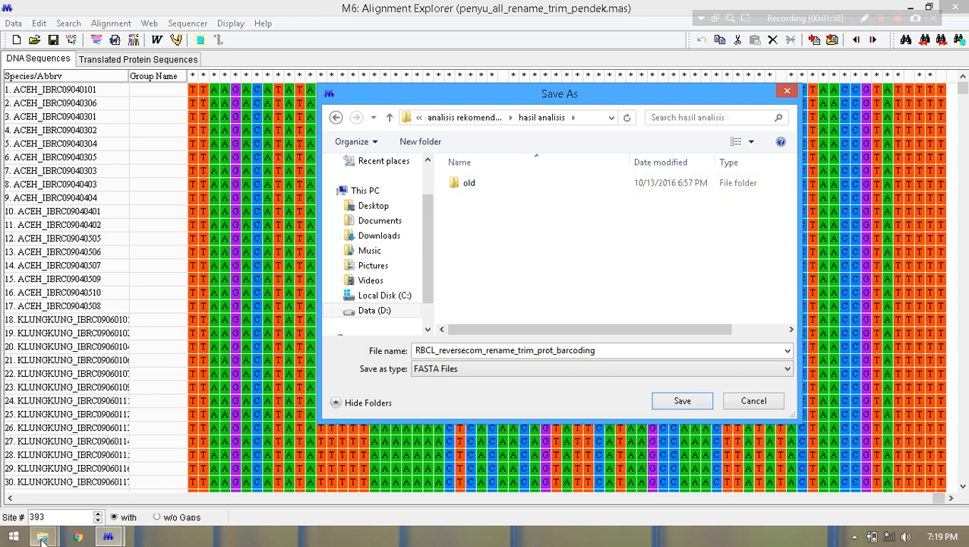
- Copy the source MAS file's name from File Explorer and save the FASTA export as penyu_all_rename_trim_pendek
left_click(41, 538)
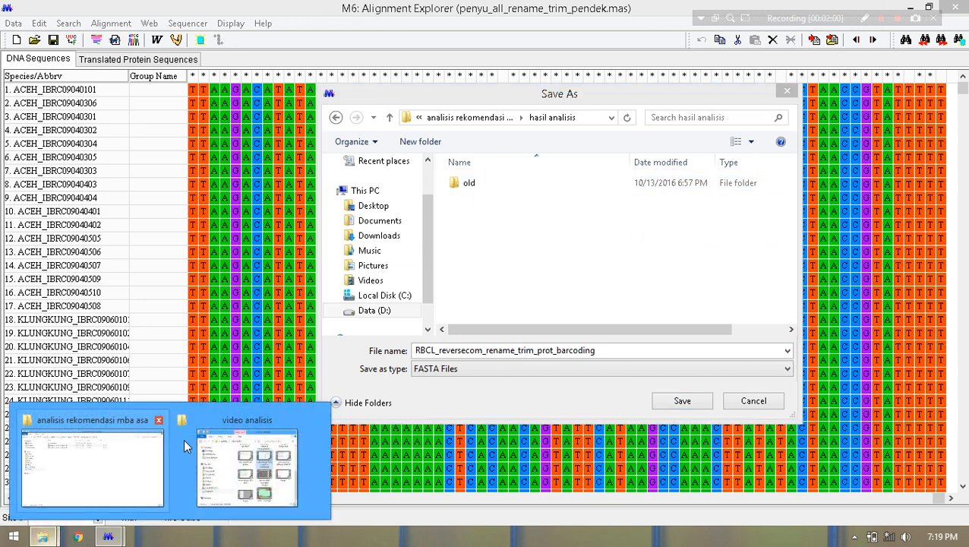
left_click(99, 458)
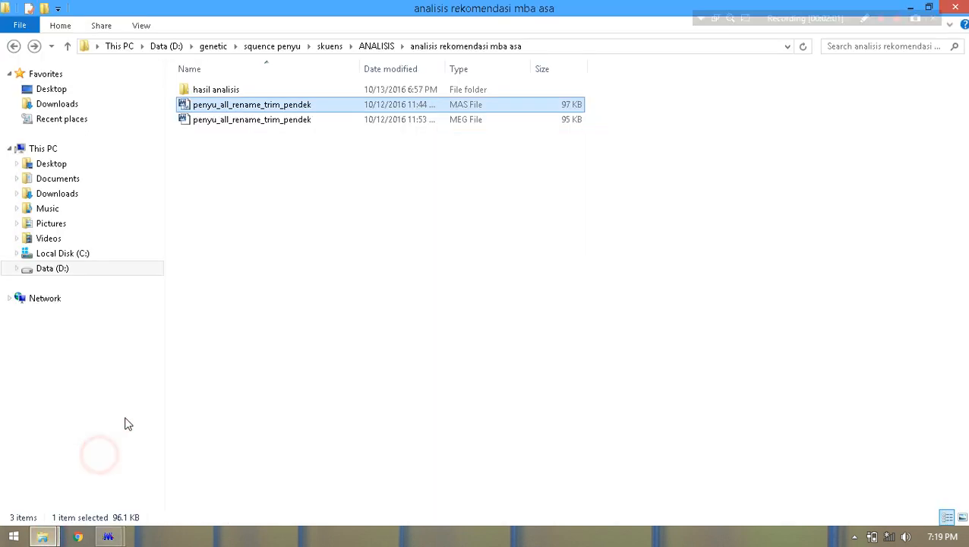
left_click(281, 104)
key("ctrl+c")
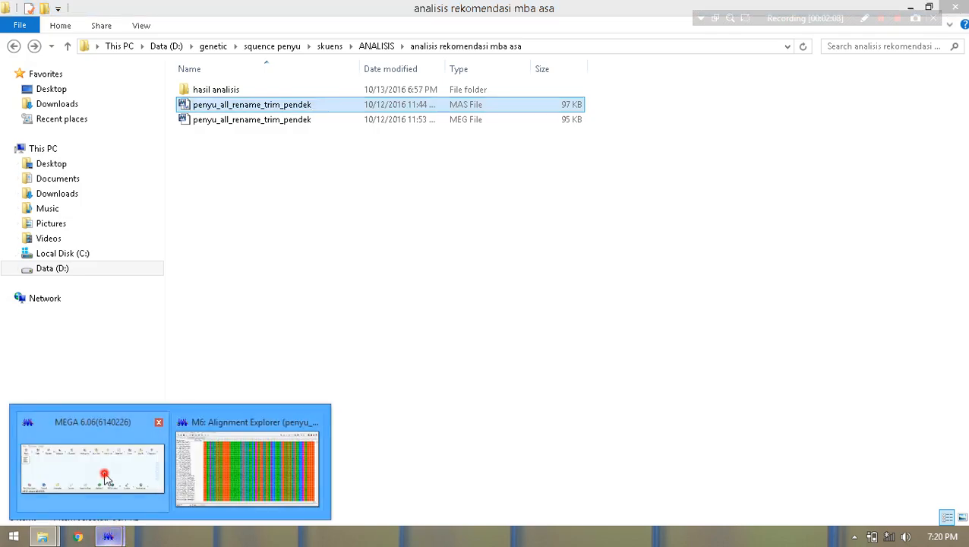
left_click(247, 448)
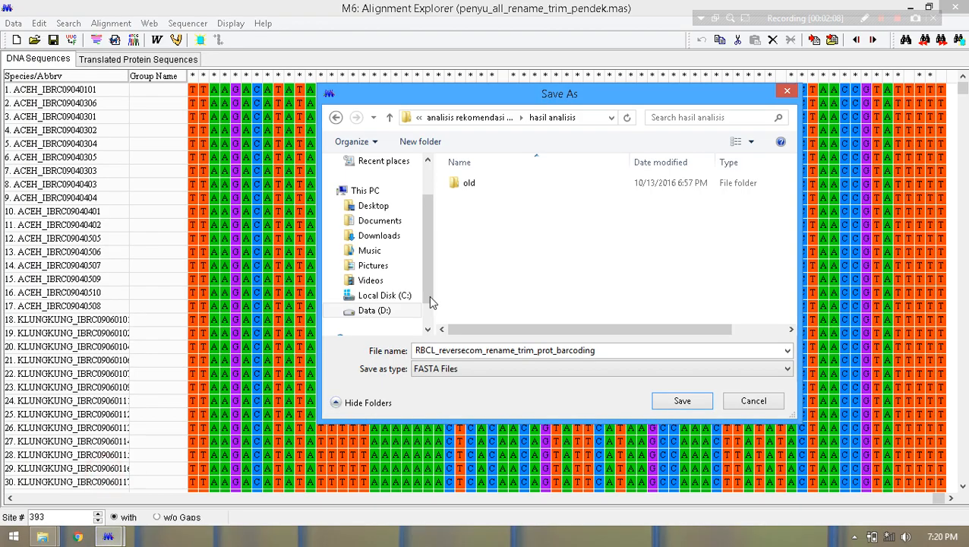
double_click(611, 349)
key("ctrl+v")
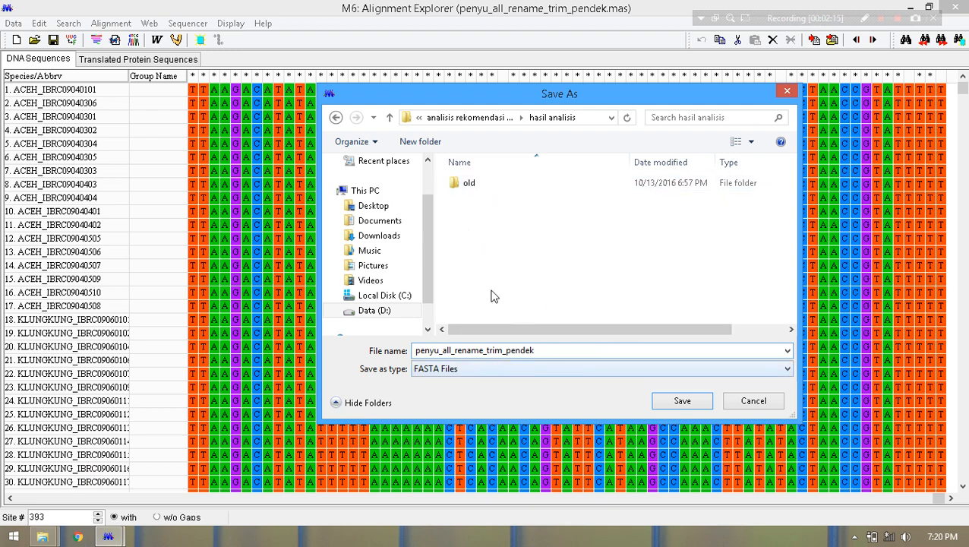
left_click(682, 402)
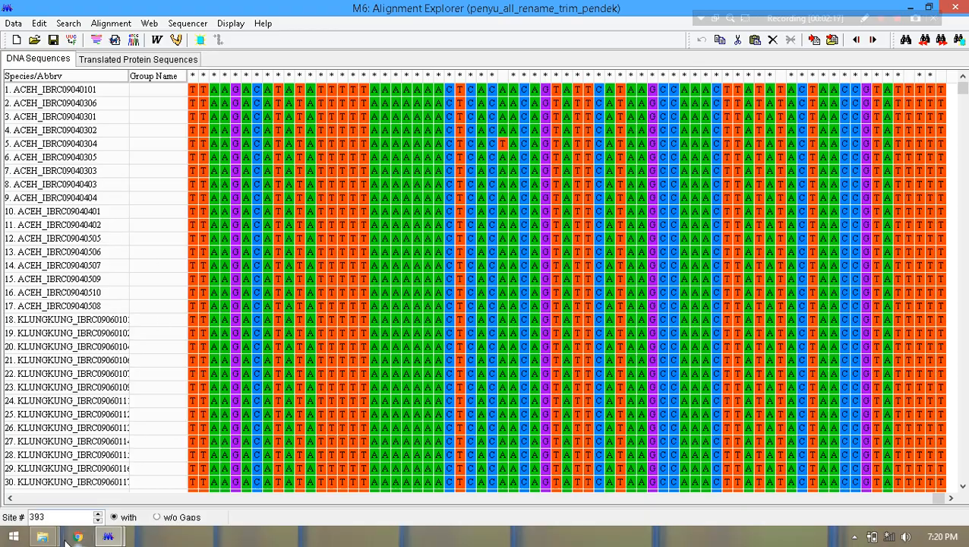
- Check for the exported FAS file in the hasil analisis folder in File Explorer and compare it with the original MAS file
mouse_move(44, 537)
left_click(126, 465)
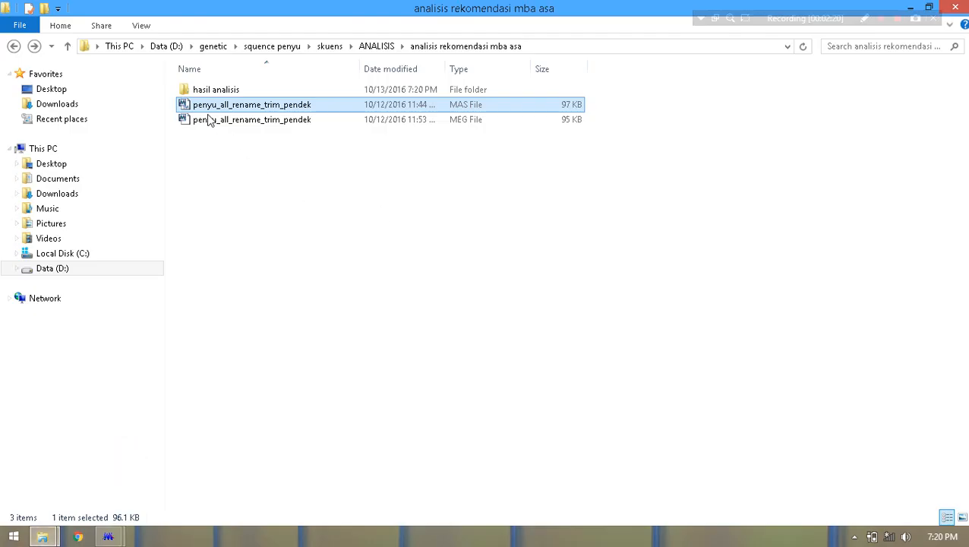
double_click(199, 88)
left_click(229, 107)
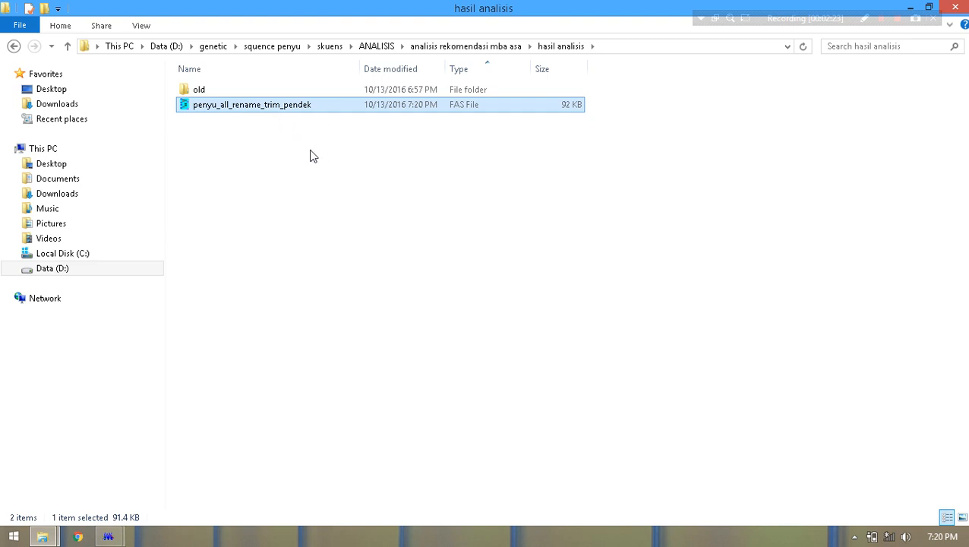
left_click(14, 45)
left_click(239, 105)
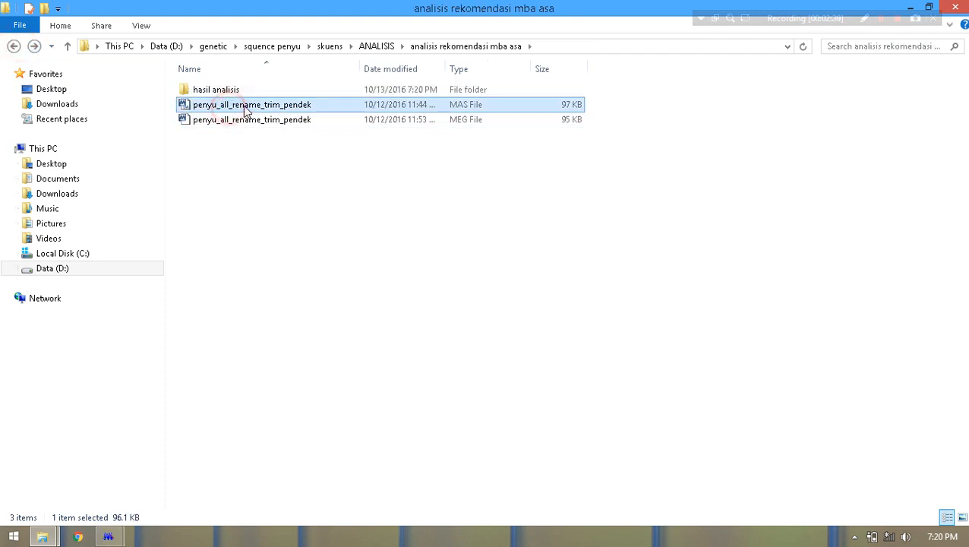
double_click(217, 90)
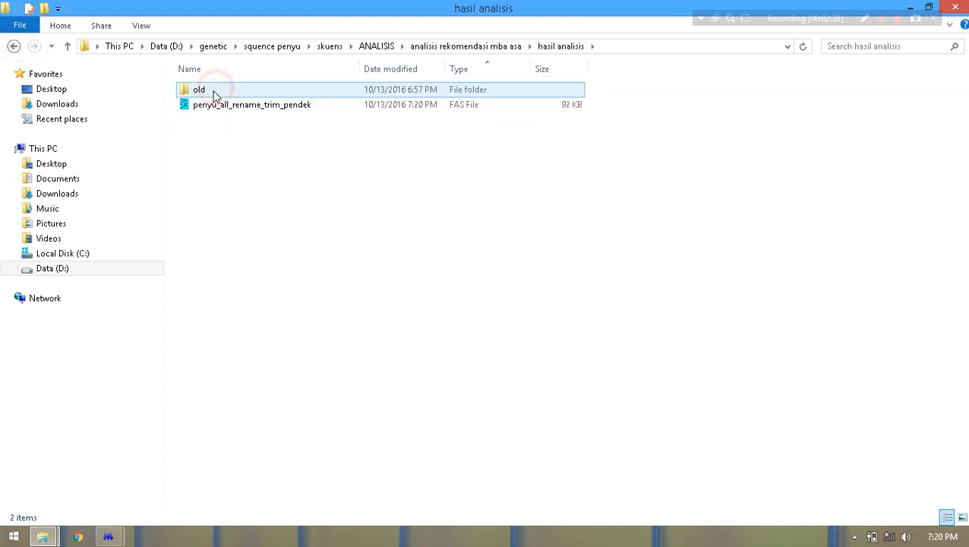
left_click(231, 107)
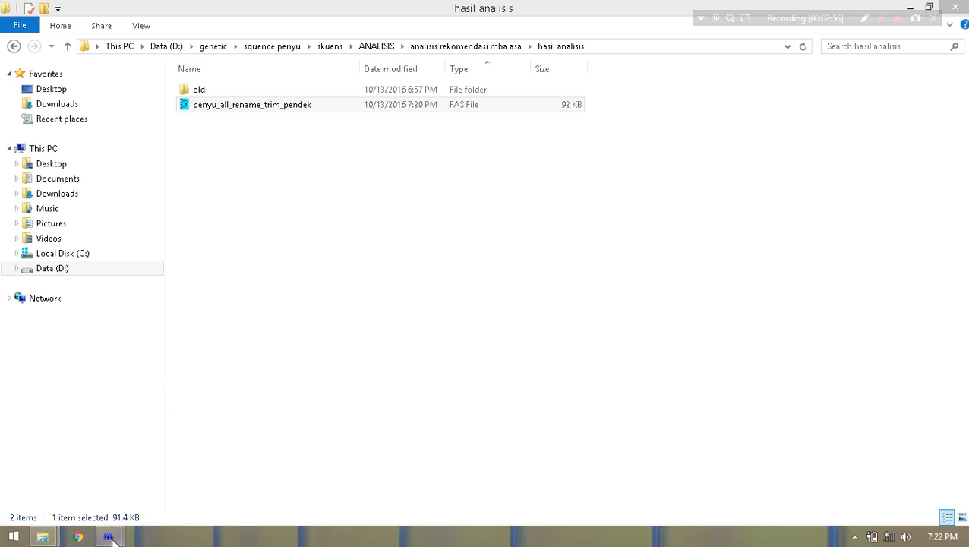
- Switch to MEGA, minimize the alignment window, and start Compute Nucleotide Composition from the main window
mouse_move(108, 535)
left_click(229, 459)
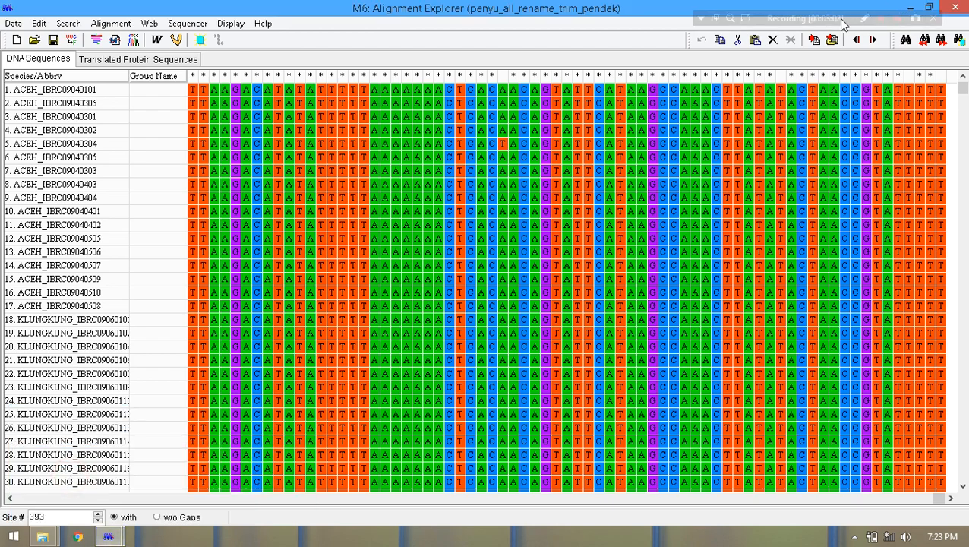
left_click(910, 7)
left_click_drag(585, 287, 610, 136)
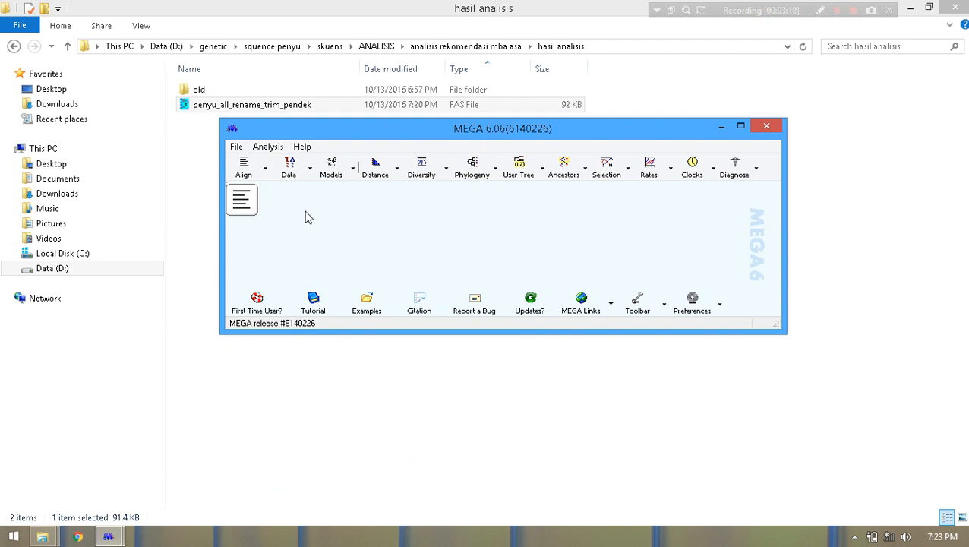
left_click(334, 170)
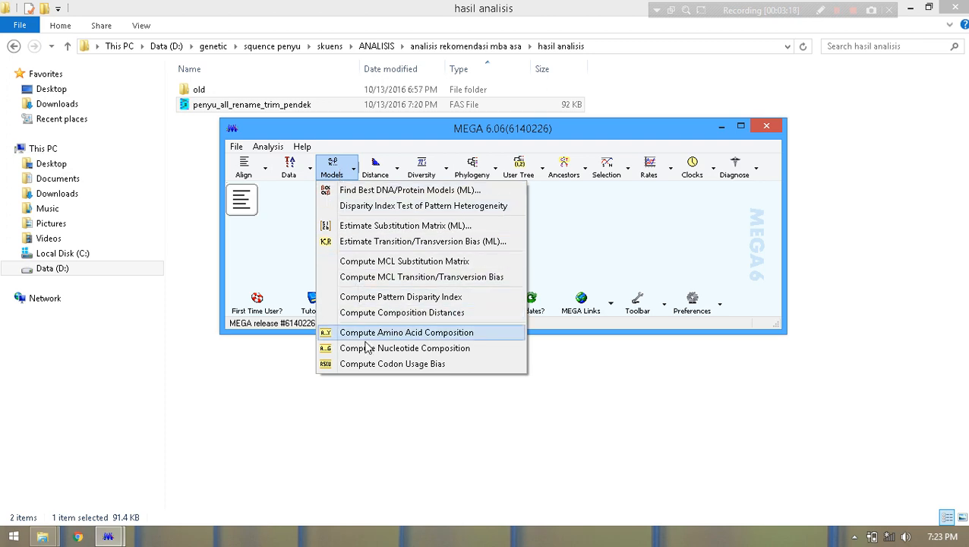
left_click(433, 350)
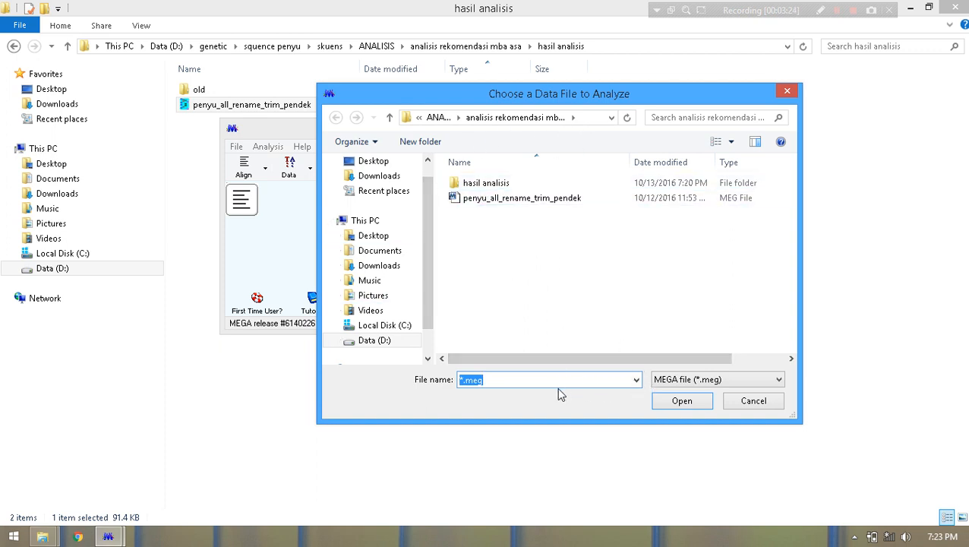
- Show all file types and open the FAS file penyu_all_rename_trim_pendek from the hasil analisis folder as the data to analyze
left_click(757, 381)
left_click(673, 425)
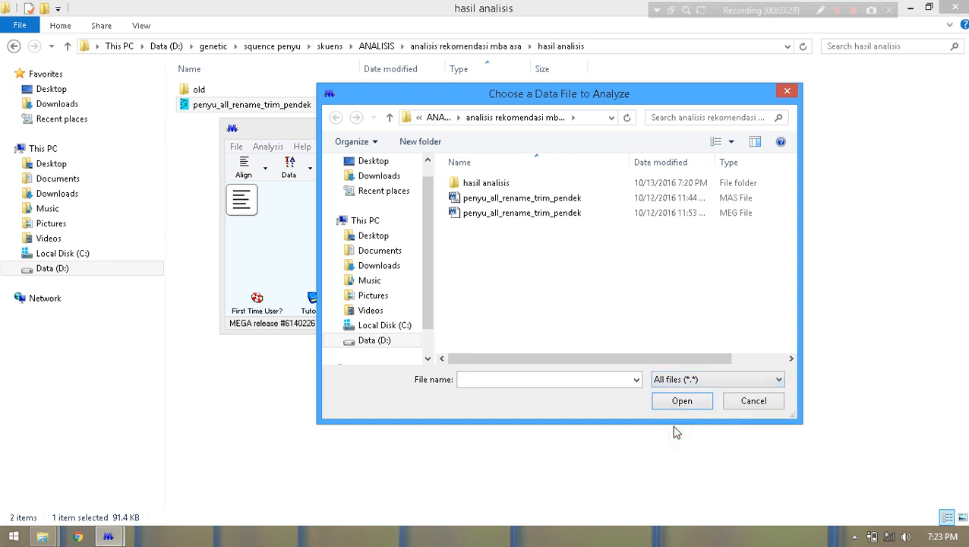
double_click(490, 183)
left_click(546, 199)
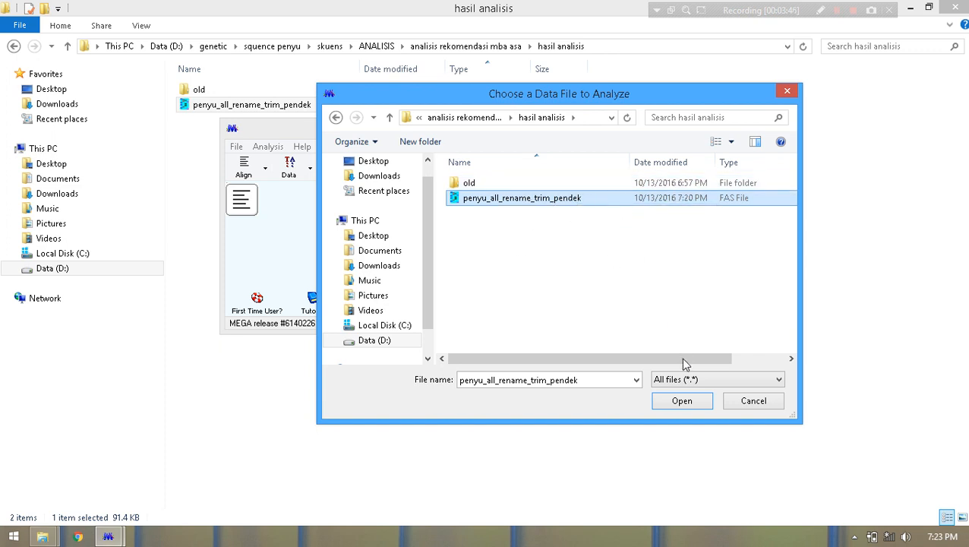
left_click(682, 400)
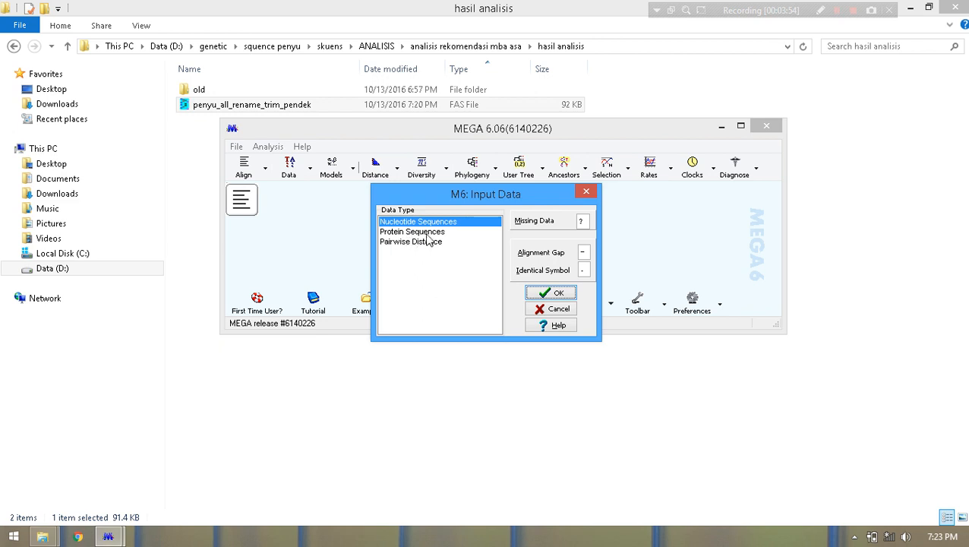
- Load the data as non-protein-coding nucleotide sequences and output the composition results in Microsoft Excel/Open Office (Display) format
left_click(551, 293)
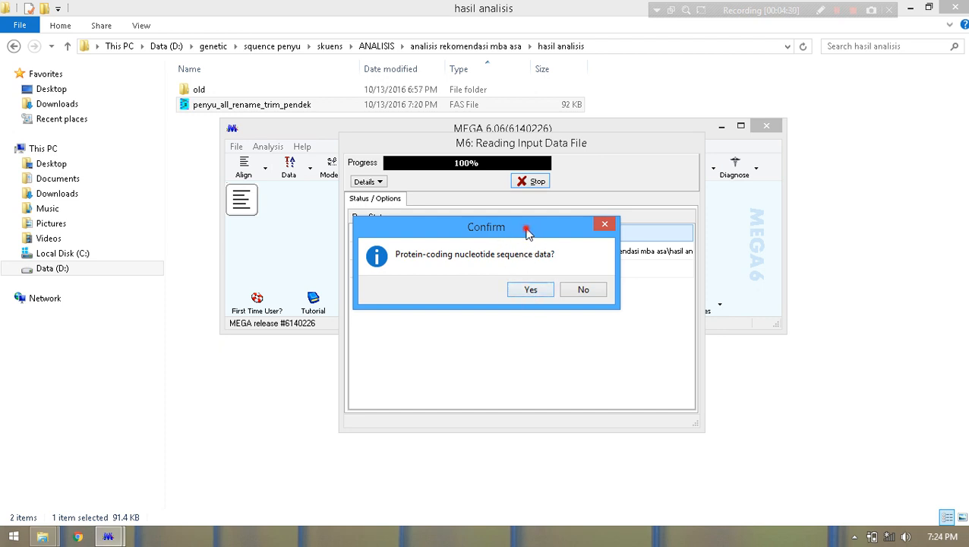
left_click_drag(527, 231, 558, 231)
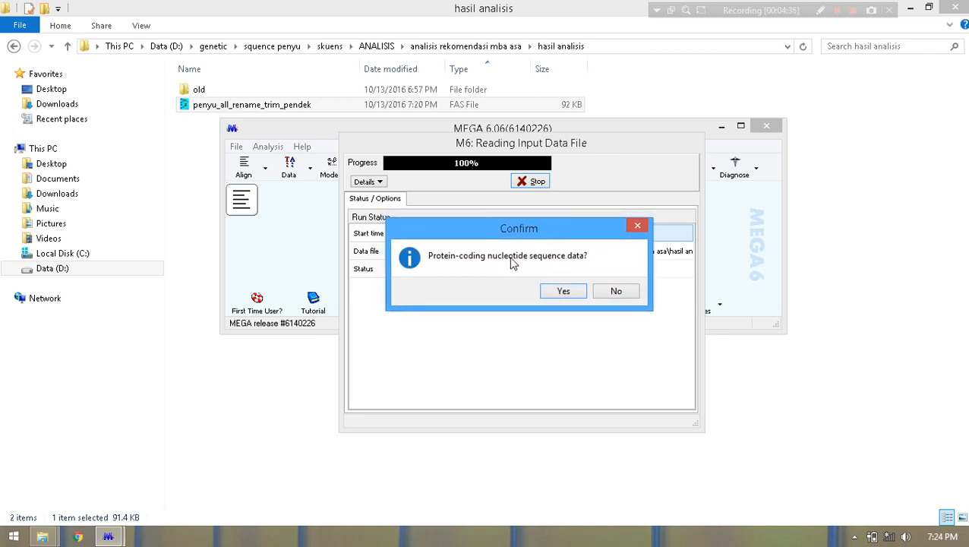
left_click(615, 293)
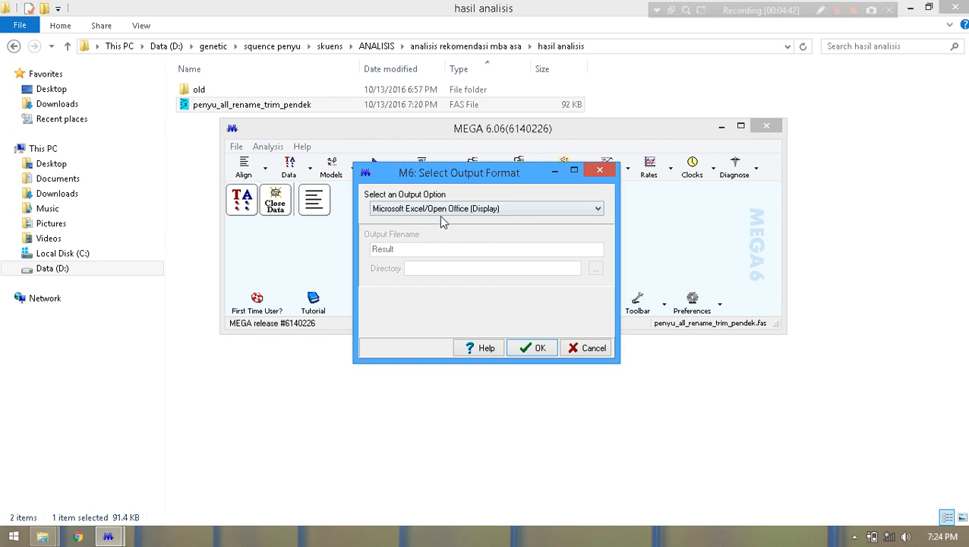
left_click(534, 351)
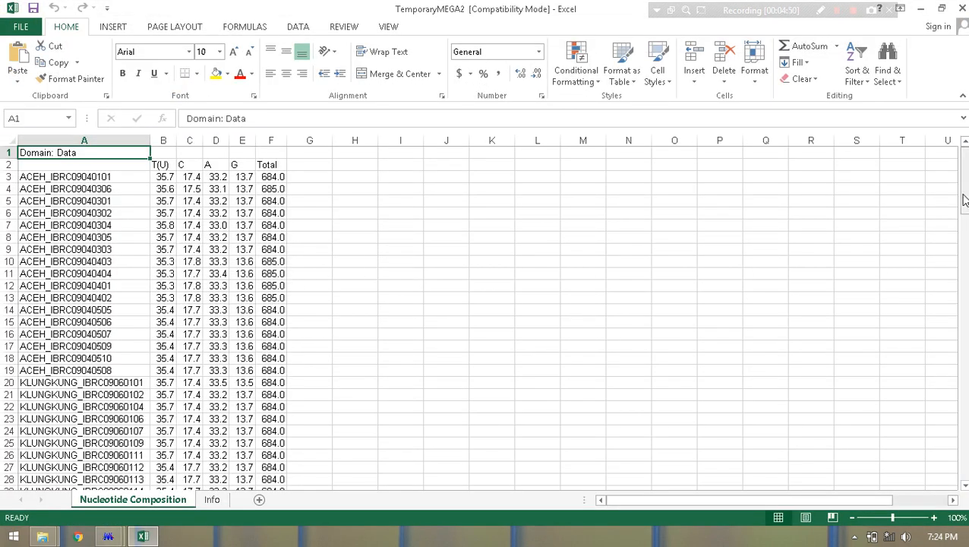
- Review the base percentage columns in the nucleotide composition sheet and bold the Avg. row across columns A to F
mouse_move(962, 194)
left_mouse_down()
mouse_move(964, 205)
mouse_move(962, 192)
left_mouse_up()
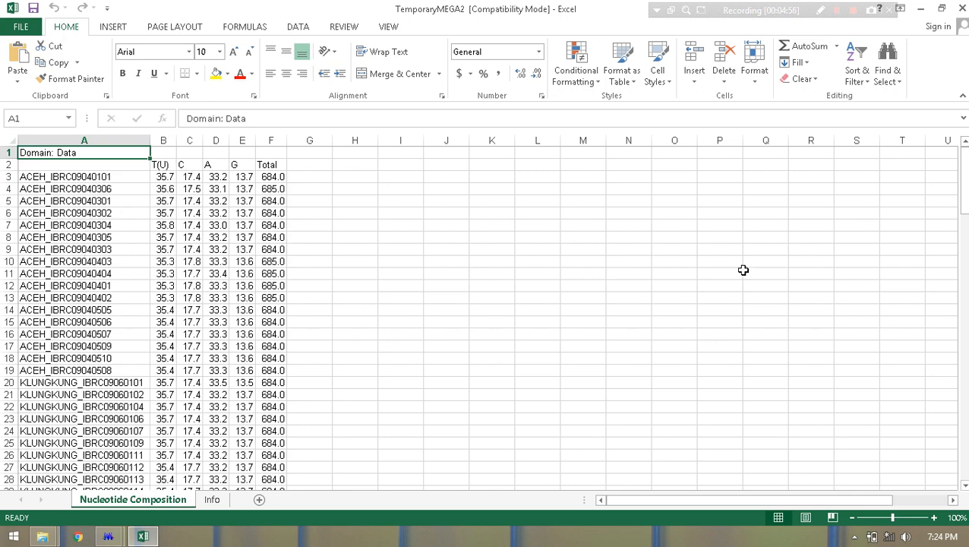
mouse_move(963, 190)
left_mouse_down()
mouse_move(962, 439)
mouse_move(961, 172)
left_mouse_up()
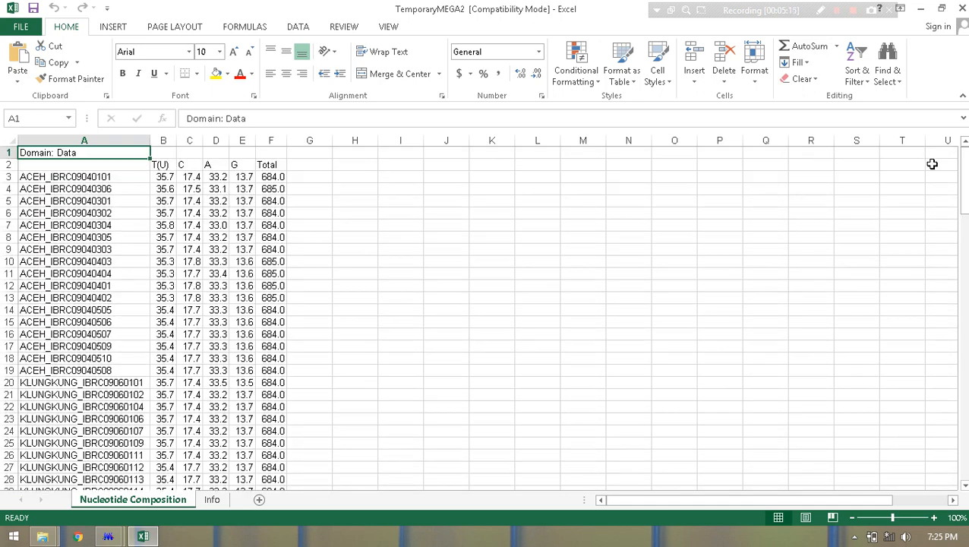
left_click(162, 165)
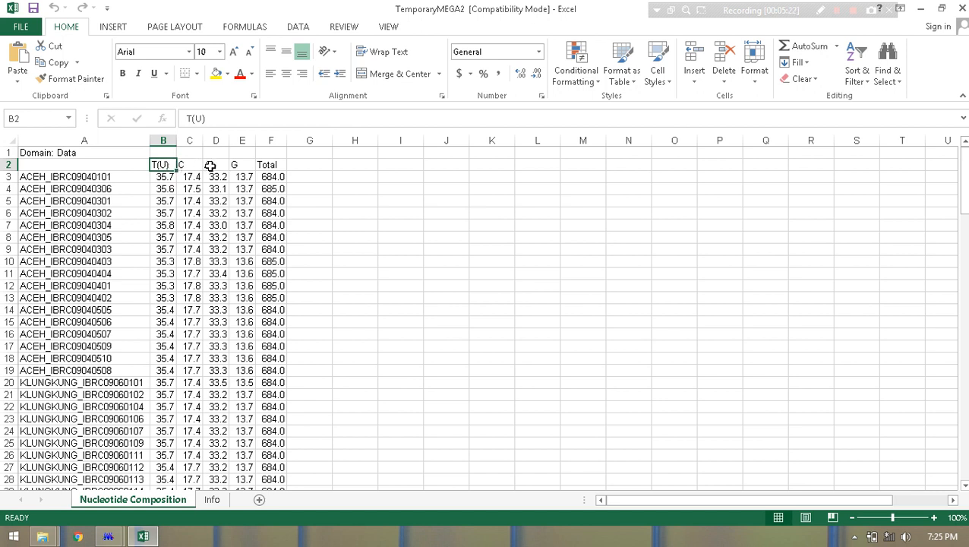
left_click(163, 177)
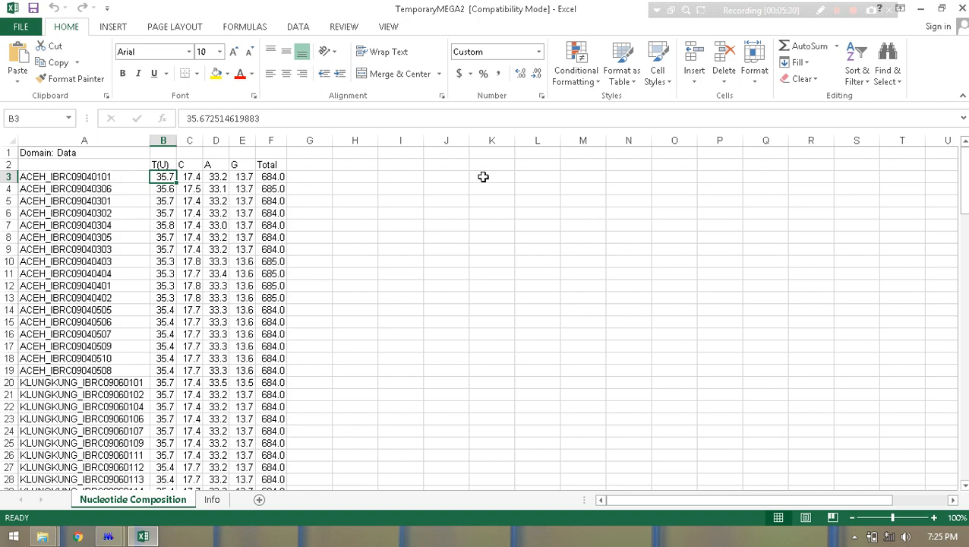
left_click_drag(964, 182, 964, 465)
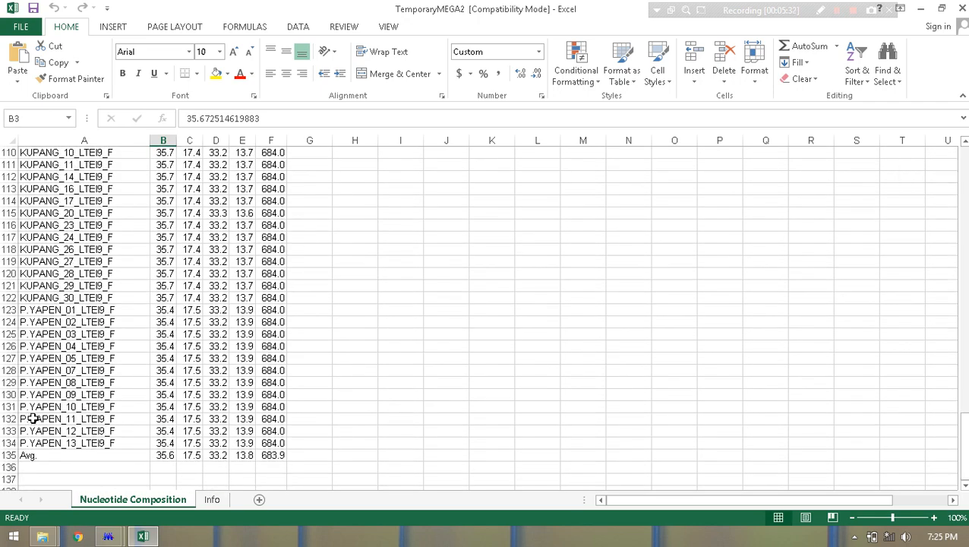
left_click(51, 456)
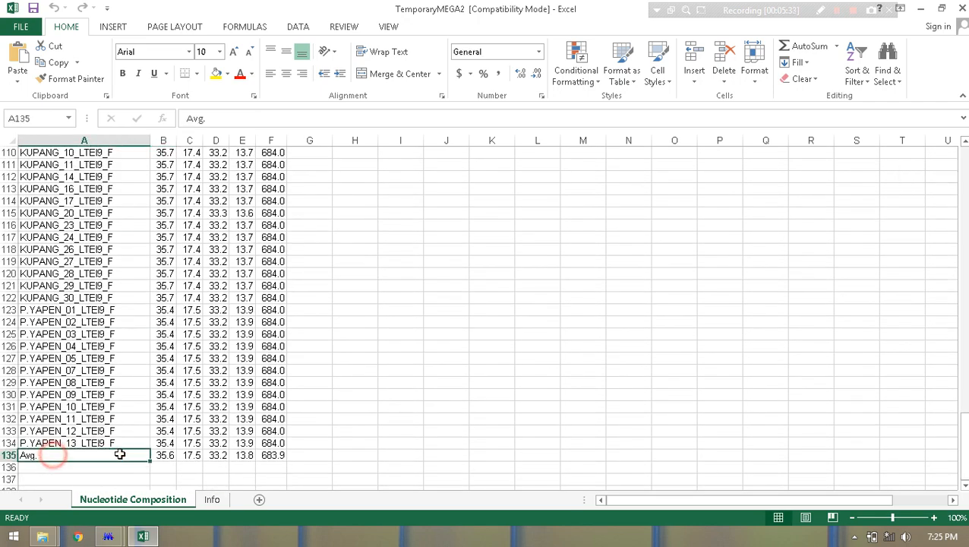
left_click(271, 455, "shift")
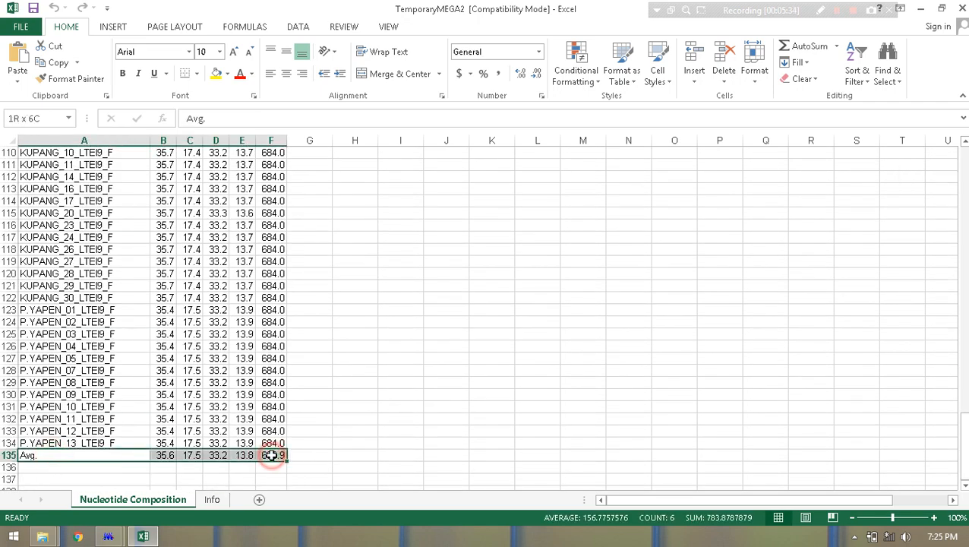
left_click(123, 73)
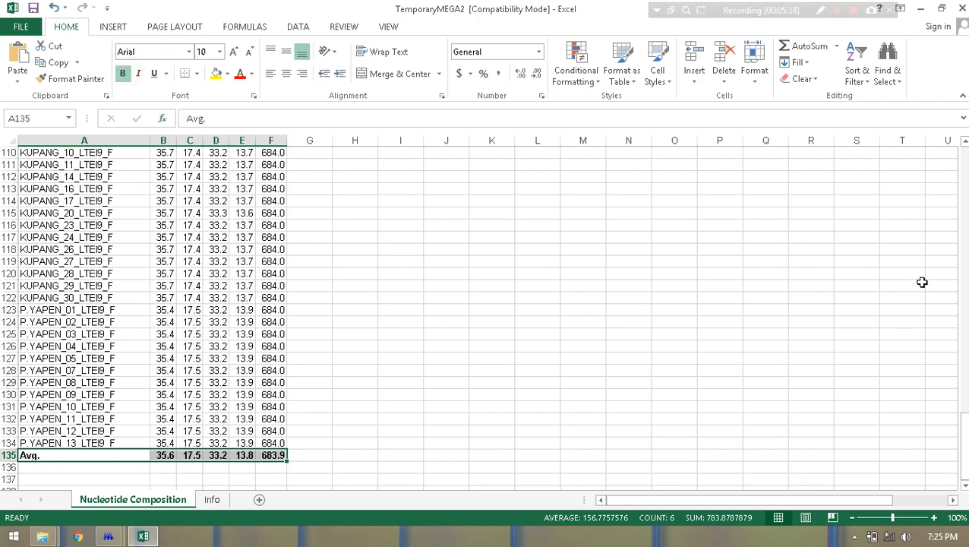
left_click_drag(963, 444, 963, 152)
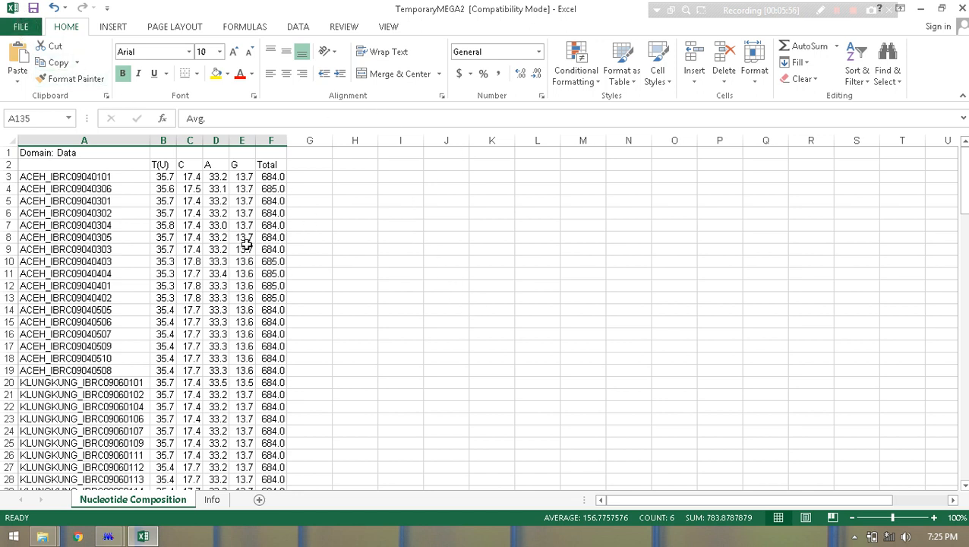
- Start saving a copy of the workbook in the project's hasil analisis folder, under genetic, squence penyu, skuens and ANALISIS on drive D
left_click(25, 32)
left_click(39, 169)
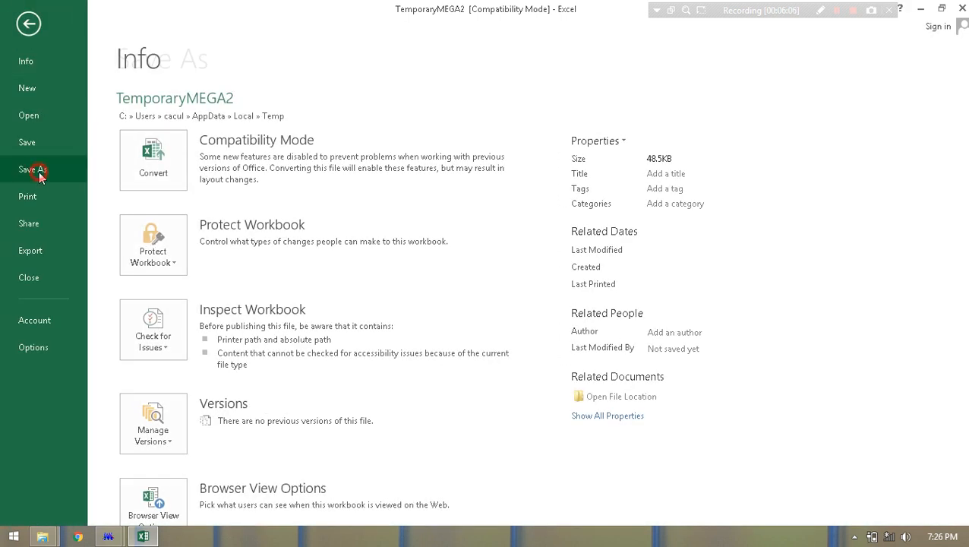
left_click(361, 243)
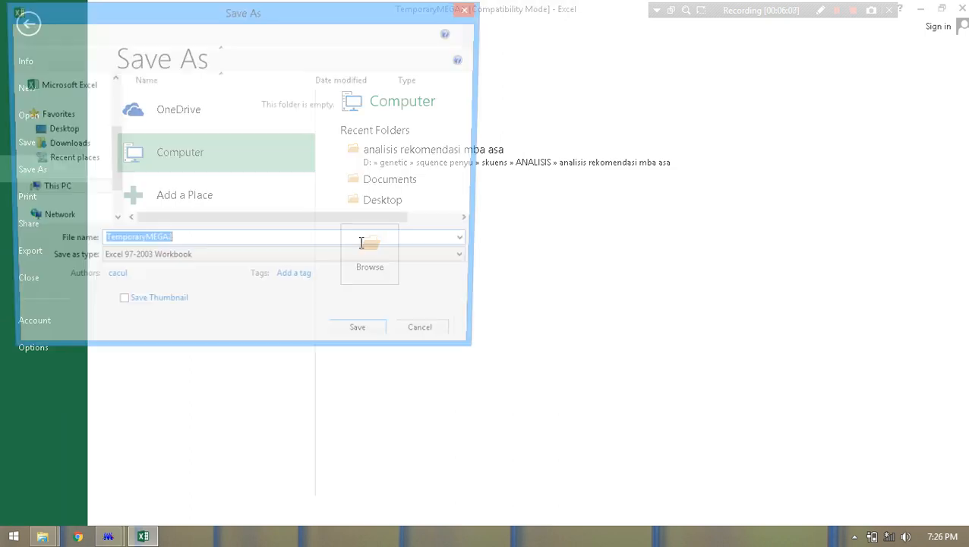
left_click_drag(115, 149, 112, 182)
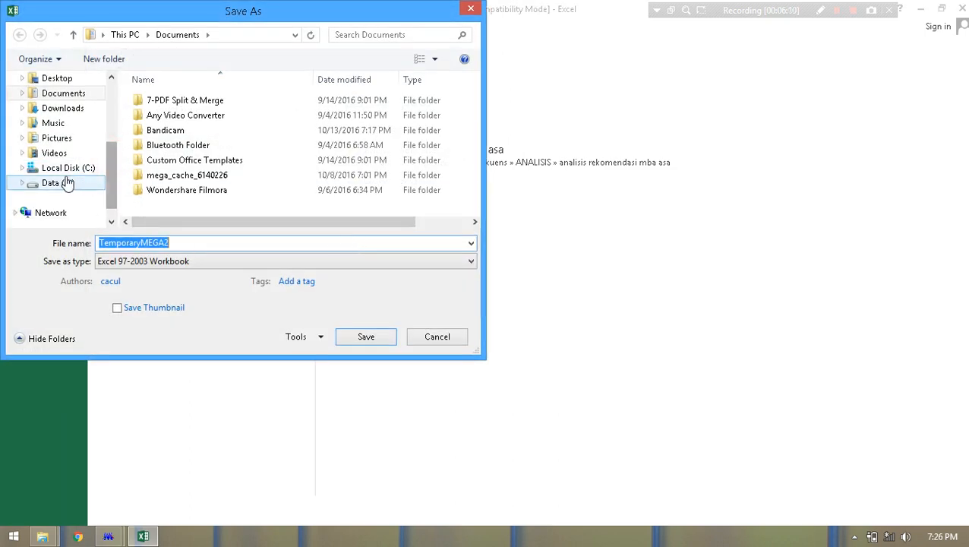
left_click(65, 182)
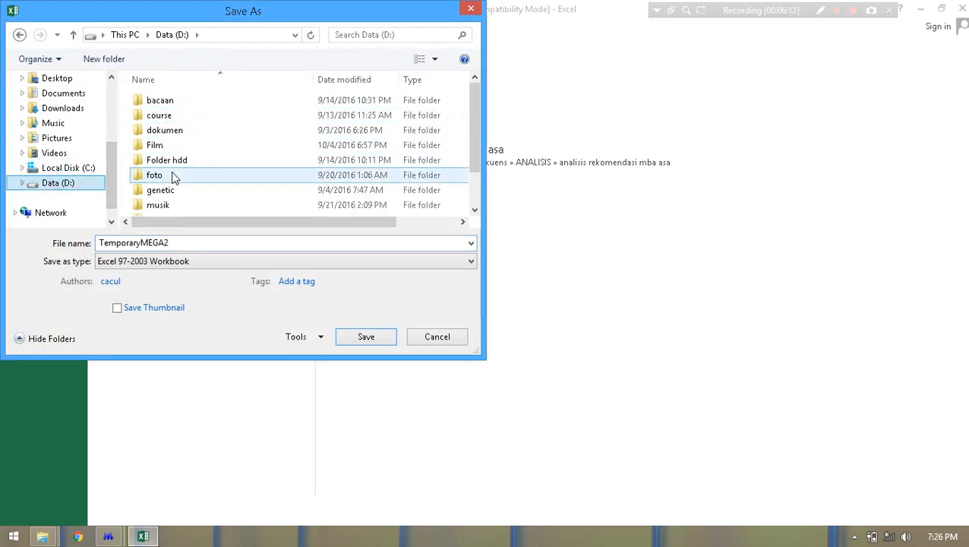
double_click(169, 190)
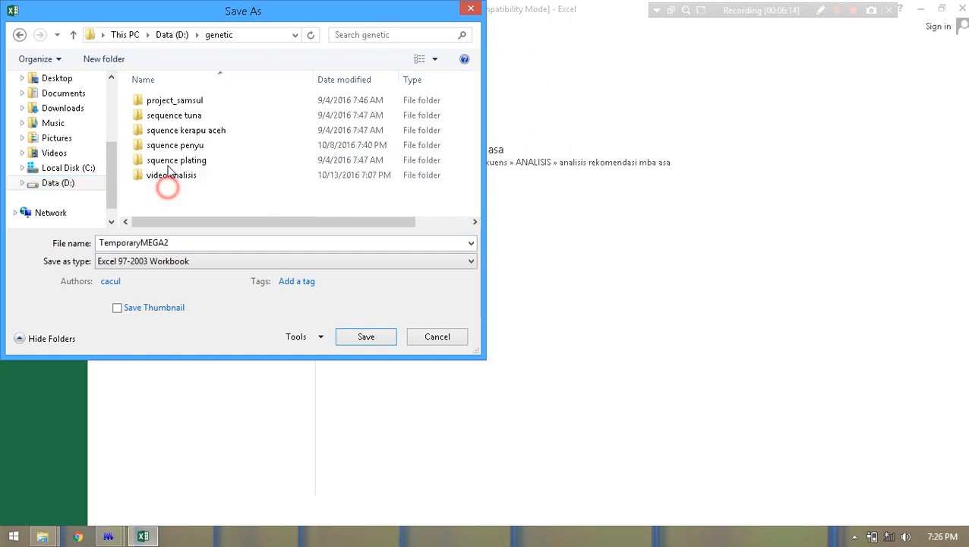
double_click(175, 145)
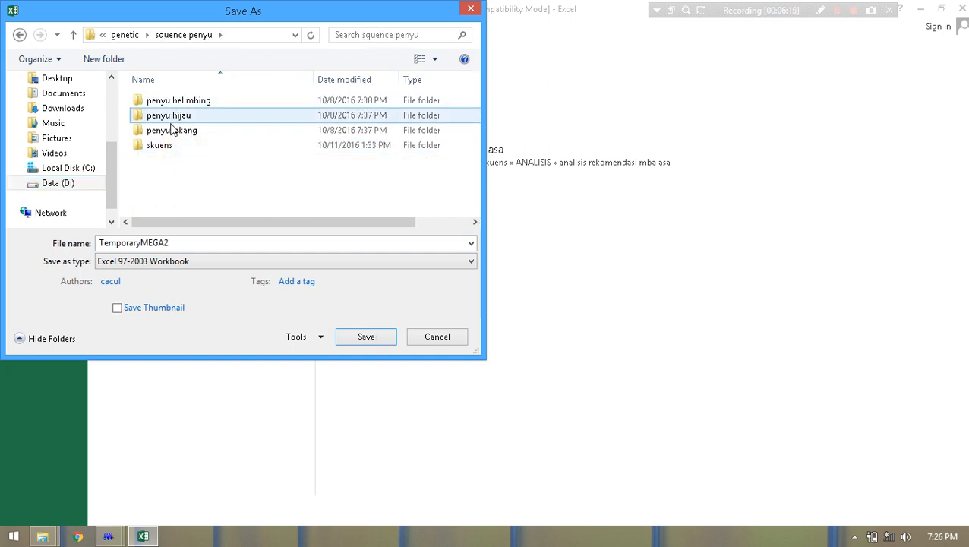
left_click(172, 145)
double_click(172, 145)
left_click(173, 115)
double_click(173, 116)
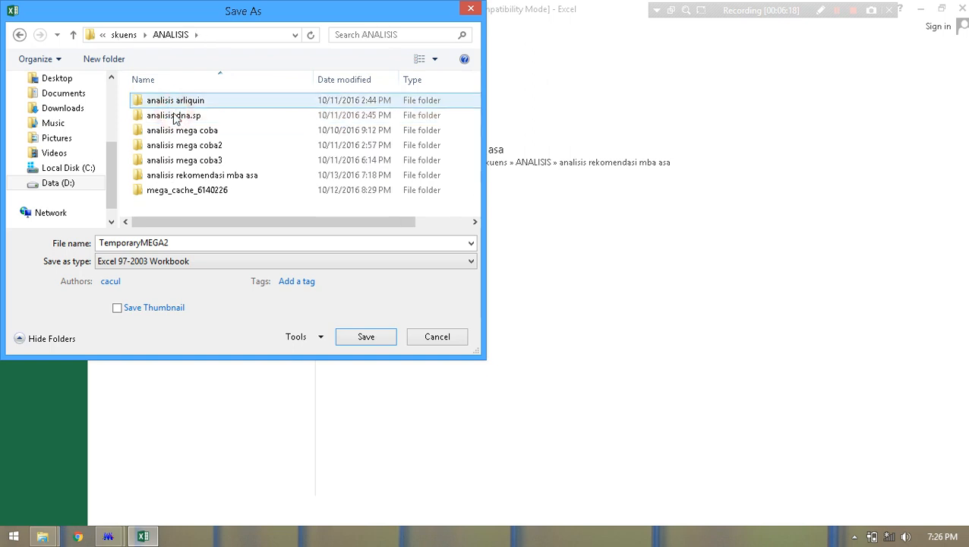
double_click(189, 175)
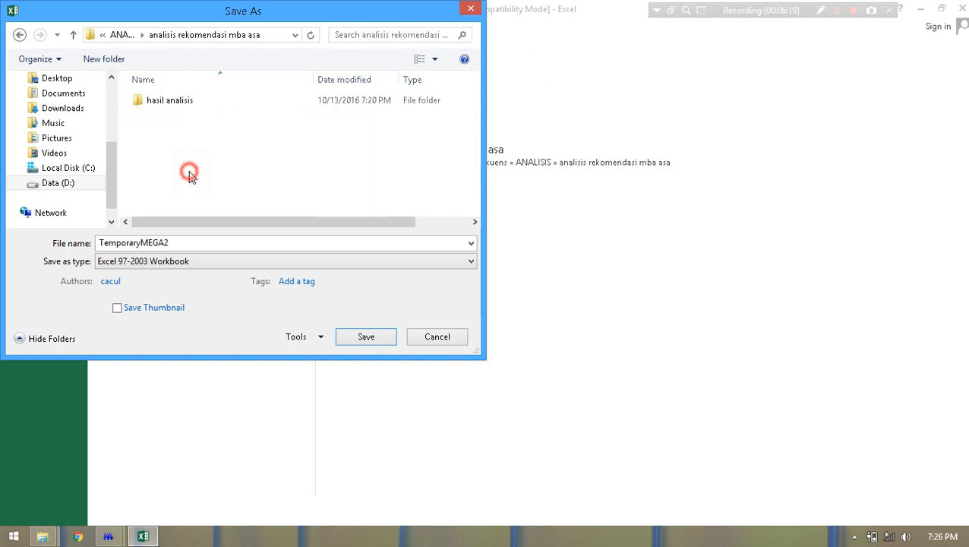
double_click(176, 104)
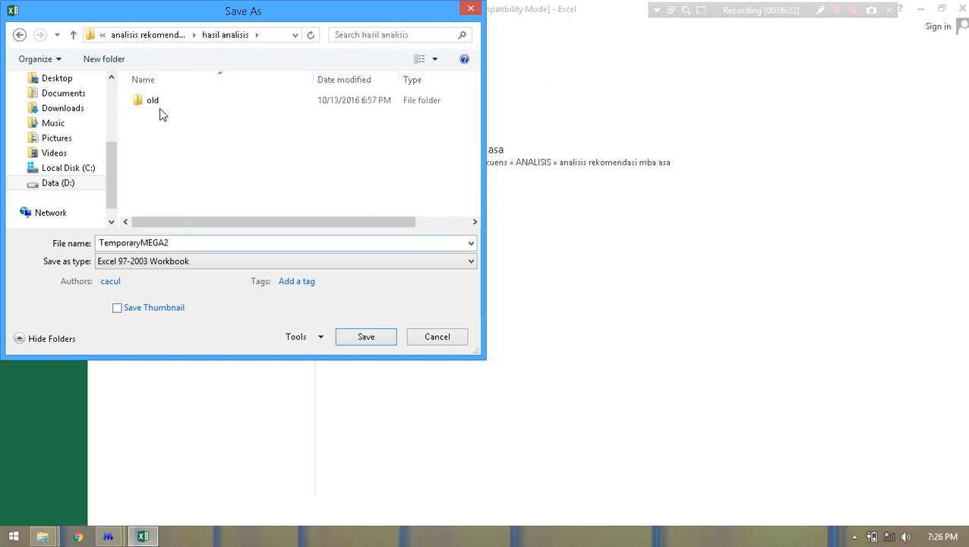
- Name the workbook komposisi nukleotida and save it as an Excel 97-2003 Workbook
left_click(185, 241)
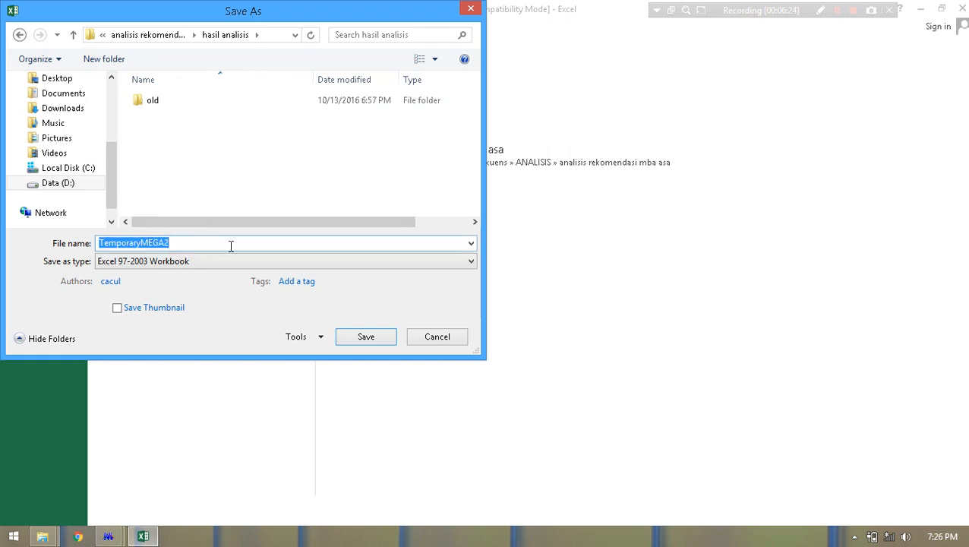
type("h")
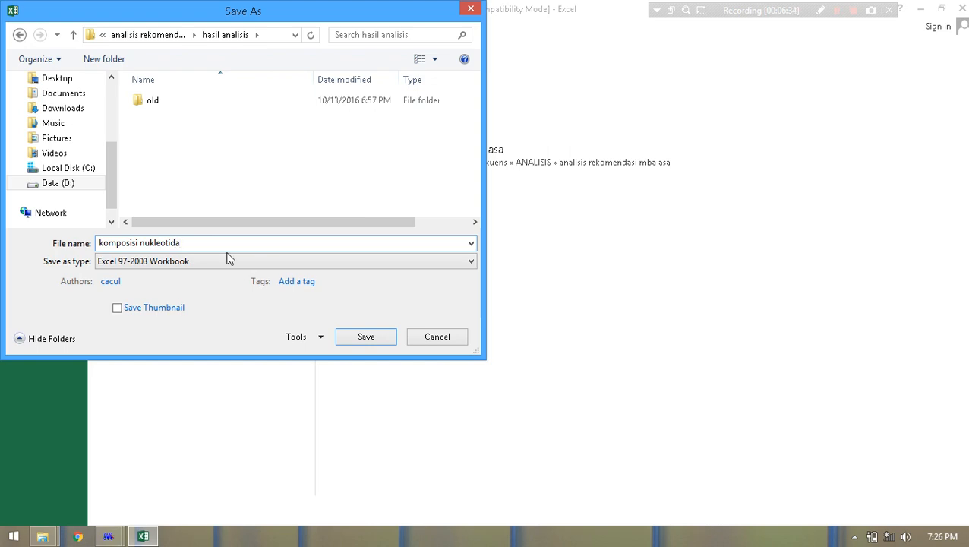
left_click(367, 338)
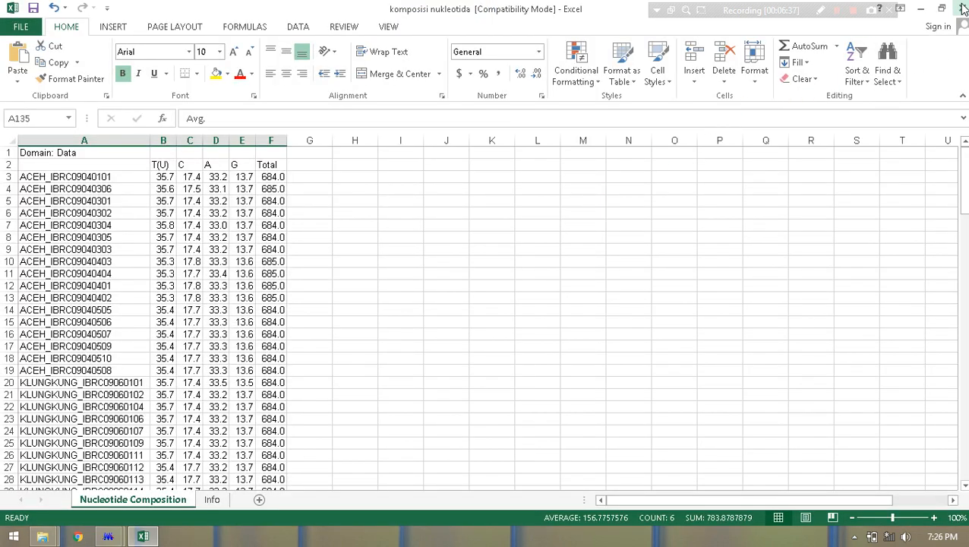
- Close the workbook and minimize the MEGA main window to check the saved file in the hasil analisis folder
left_click(961, 8)
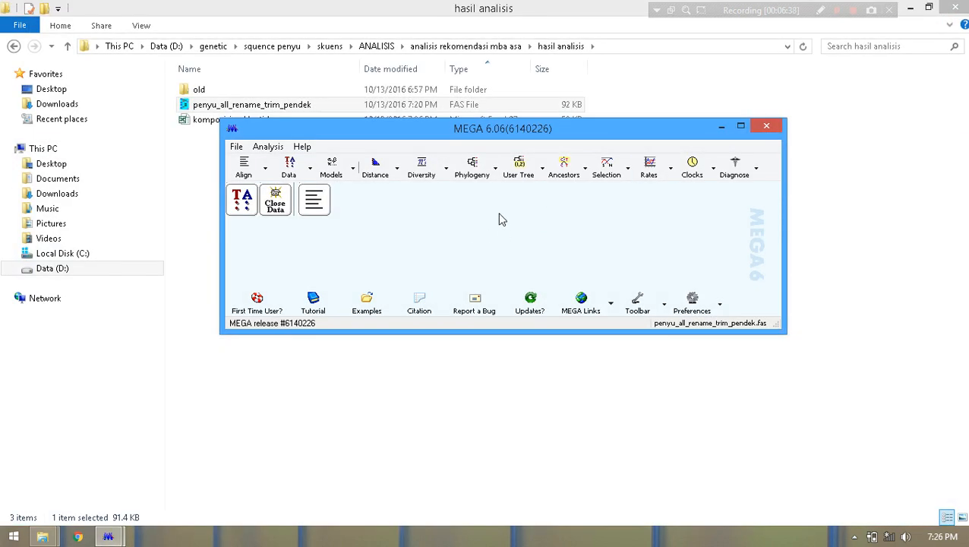
left_click_drag(683, 135, 685, 195)
left_click(688, 194)
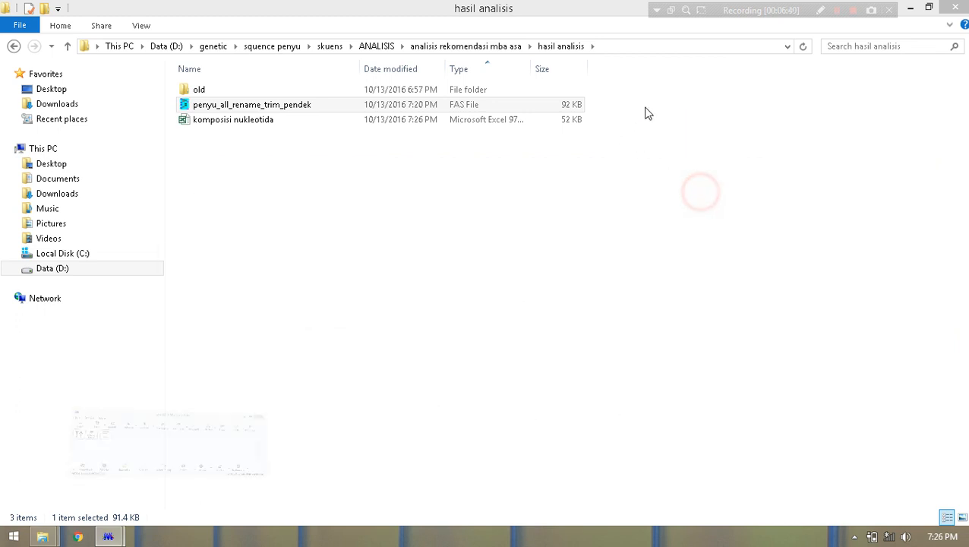